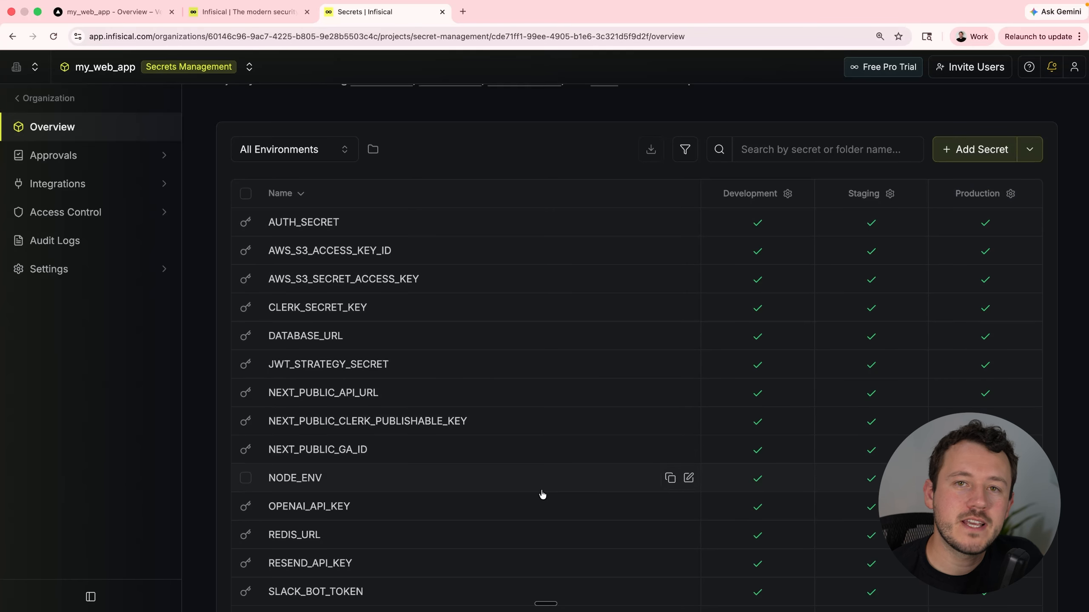
Expand STRIPE_SECRET_KEY, reveal its Development value and paste the copied key into Staging.
scroll(532, 541, down, 3)
click(493, 519)
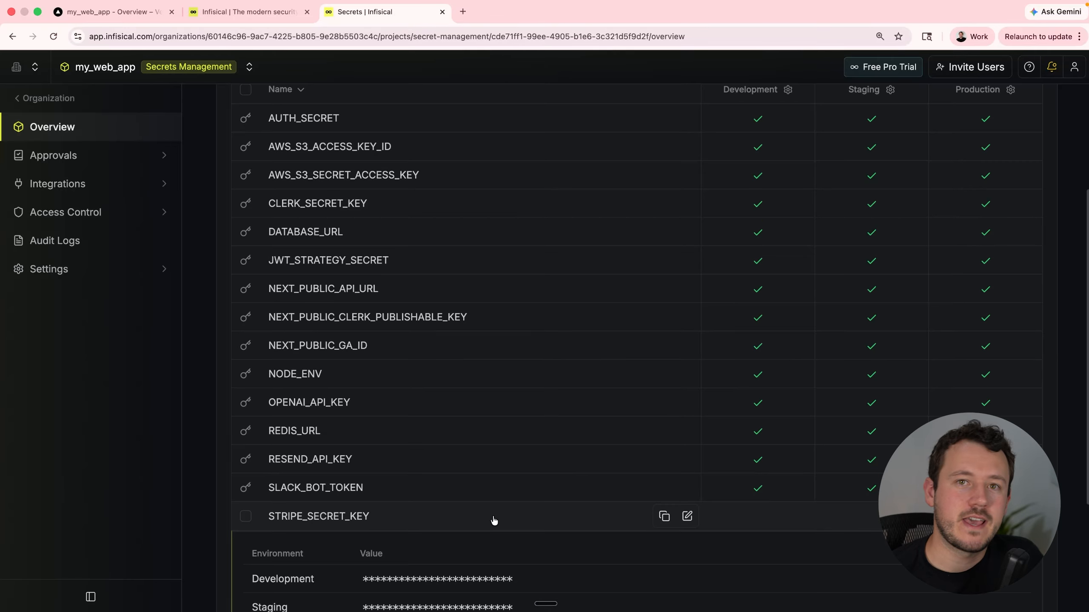
click(454, 579)
scroll(458, 584, down, 2)
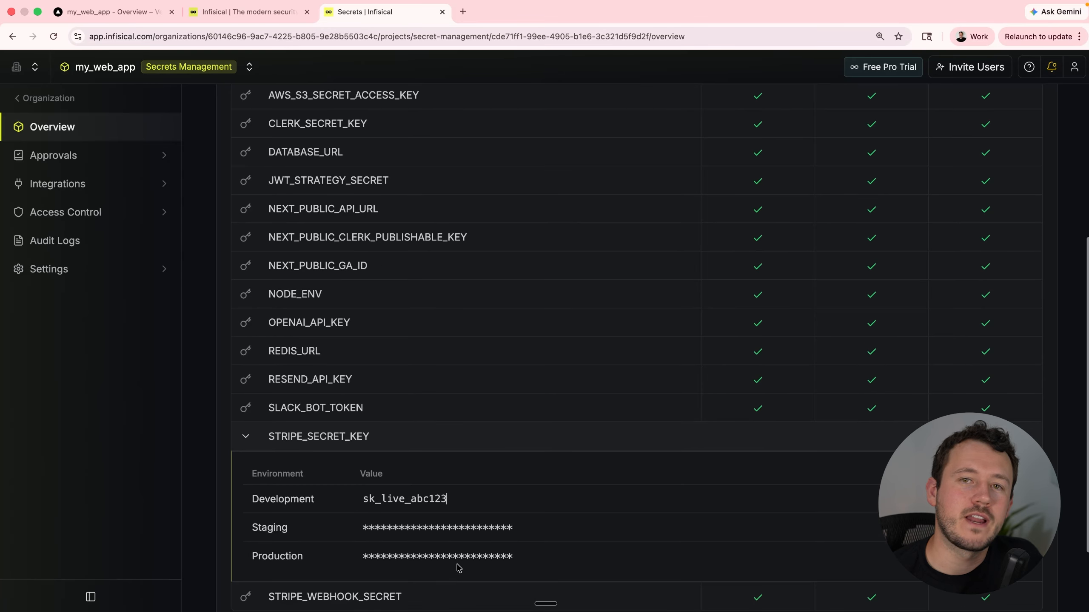
click(458, 527)
text(sk_live_abc123)
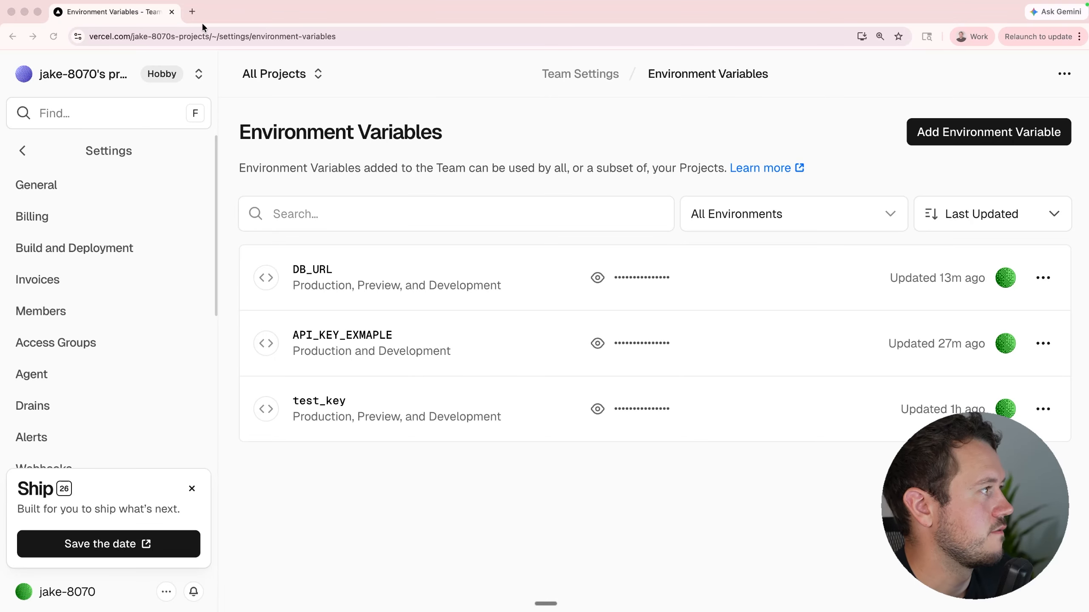
Go to app.infisical.com in a new tab and begin signing up with an e-mail.
click(193, 16)
text(app.infisical.)
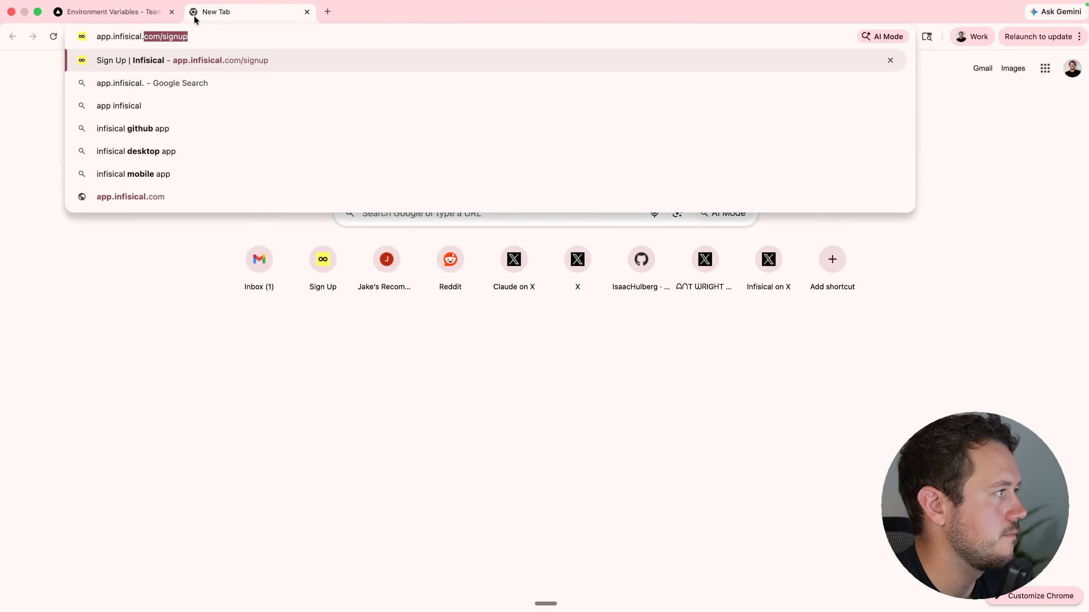
key(Return)
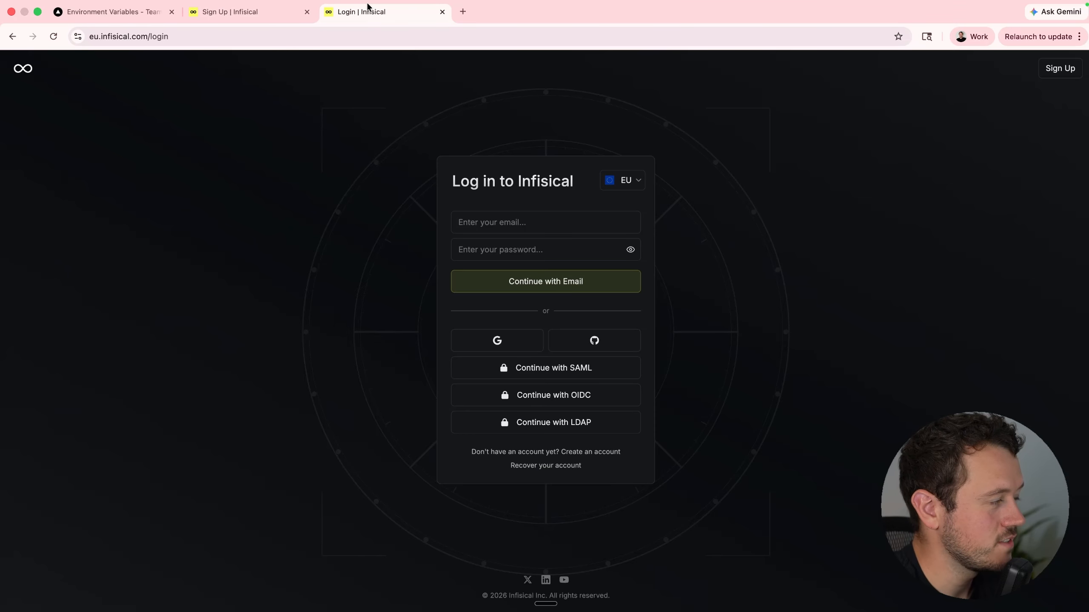
click(269, 12)
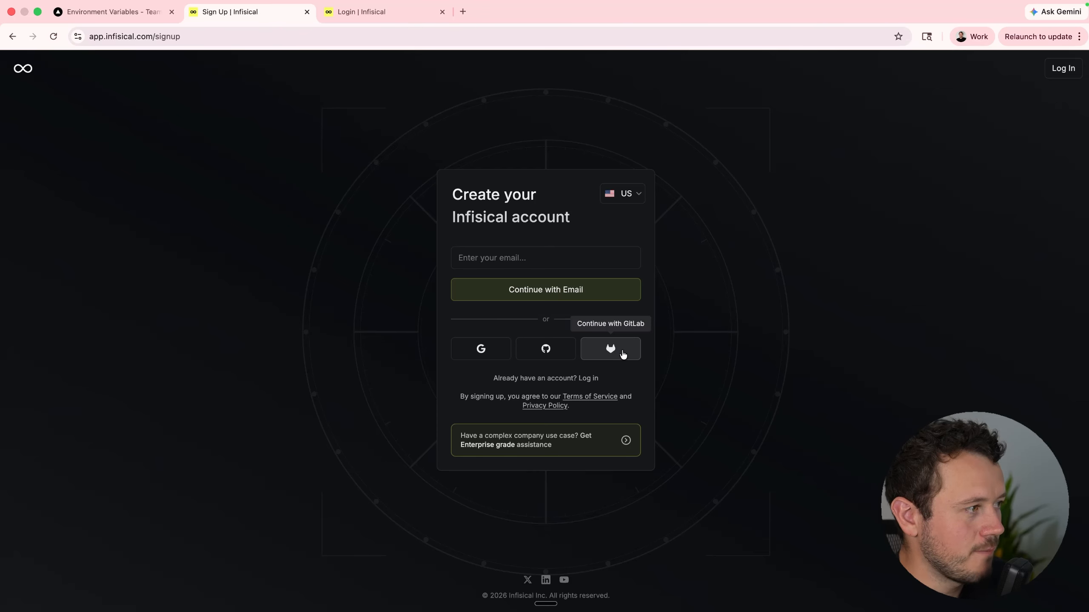
click(556, 254)
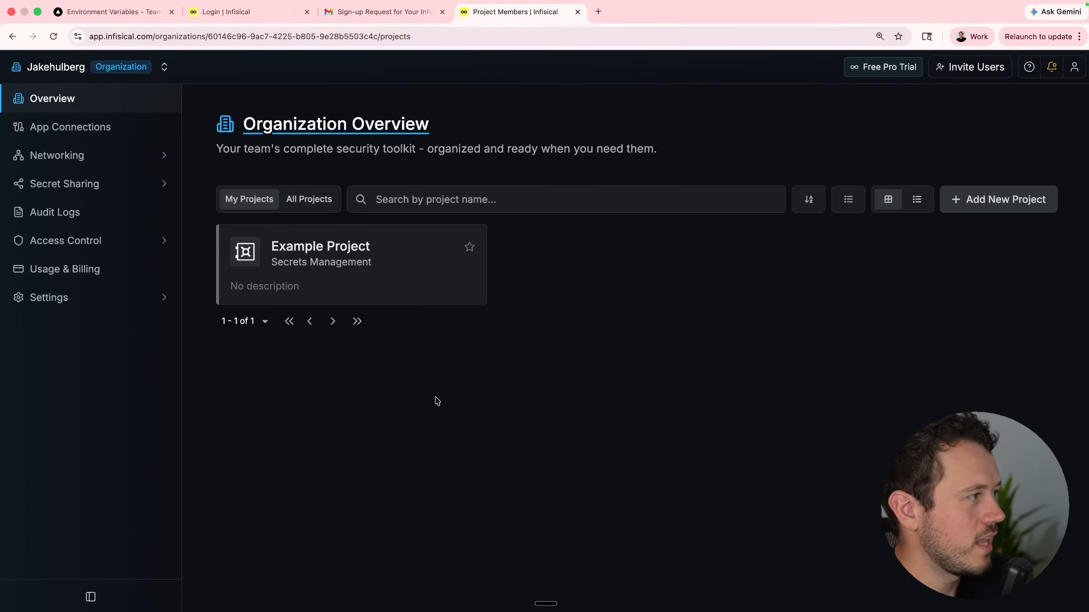
Create the my_web_app project and filter its secrets to the Production environment.
click(983, 205)
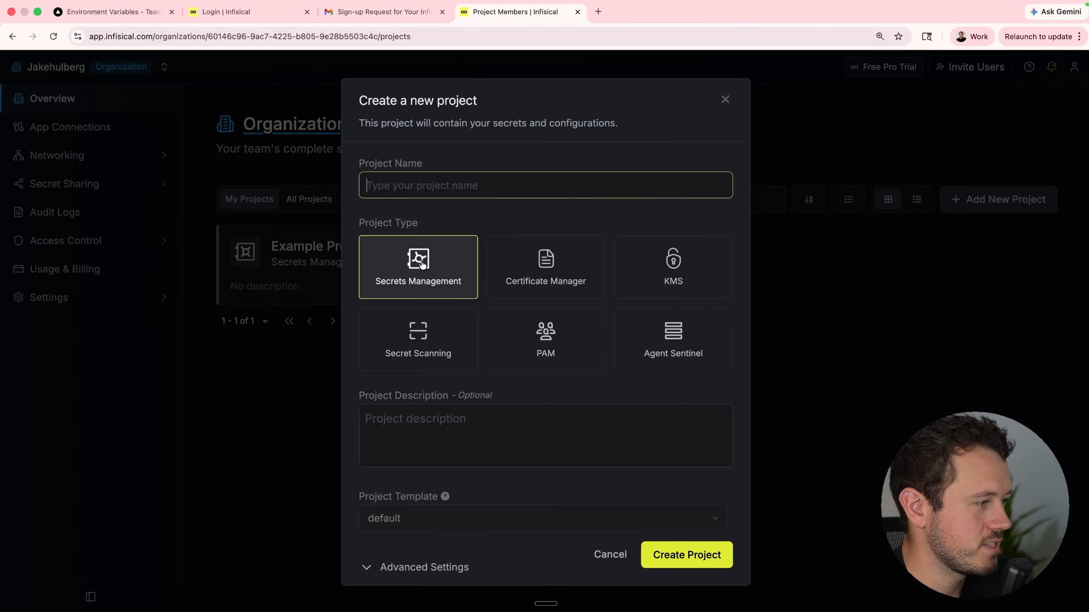
text(m)
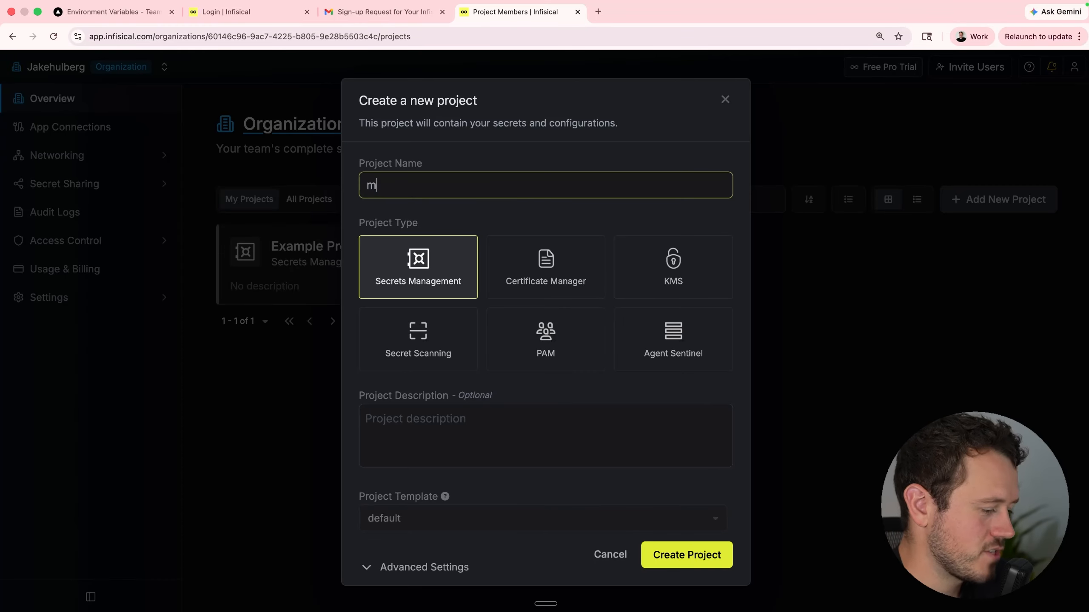
text(y_web_)
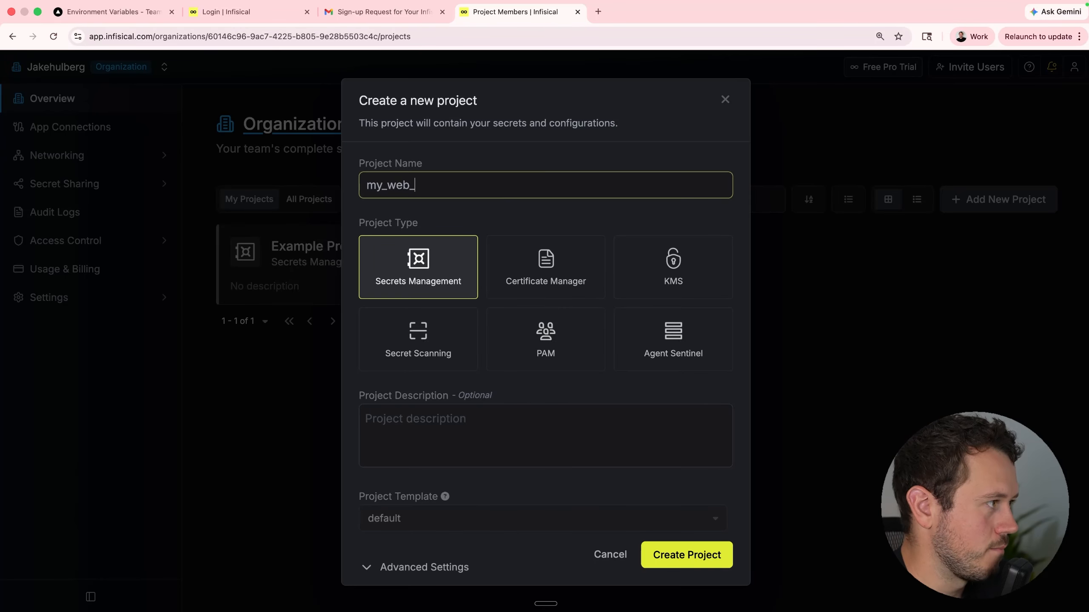
text(app)
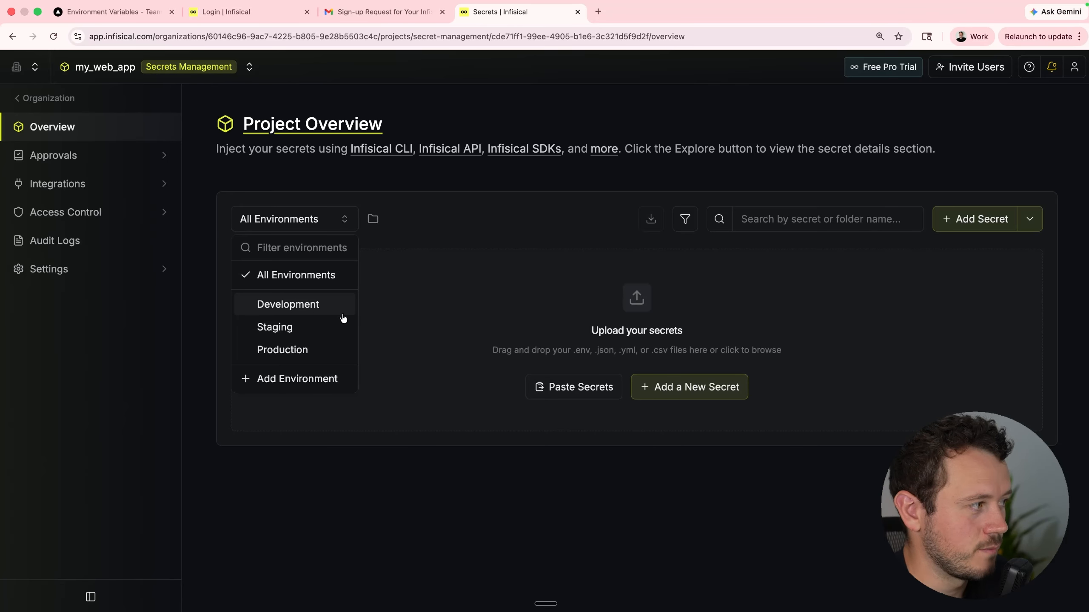
click(297, 358)
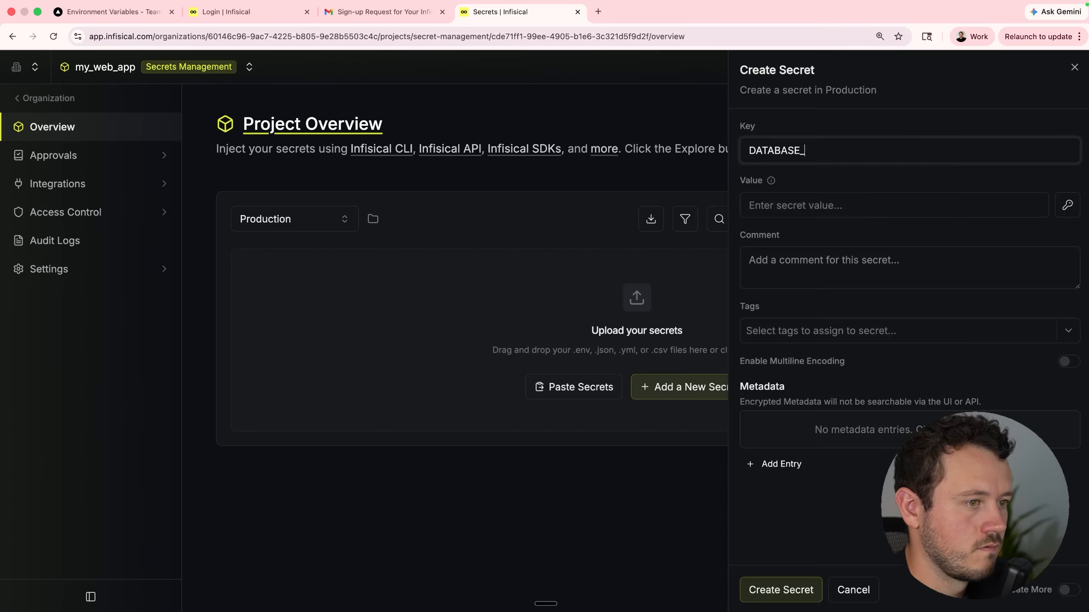
Add a Production secret ending in URL with the pasted value, then view all environments.
text(URL)
key(Tab)
key(super+v)
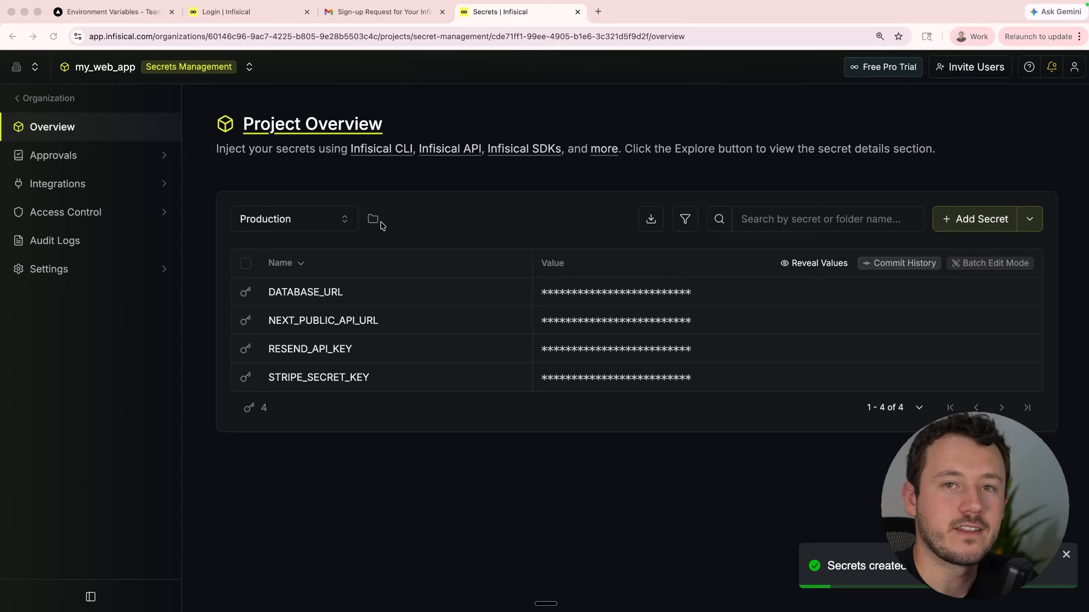
click(317, 219)
click(266, 273)
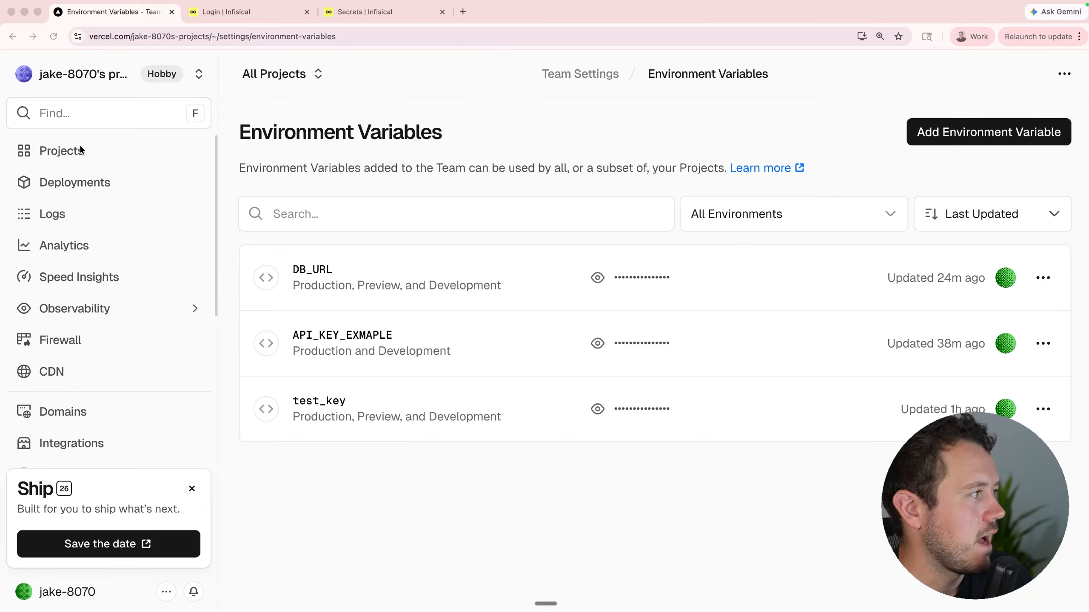
Search the Vercel dashboard for 'token' to reach the account Tokens page.
click(74, 114)
text(token)
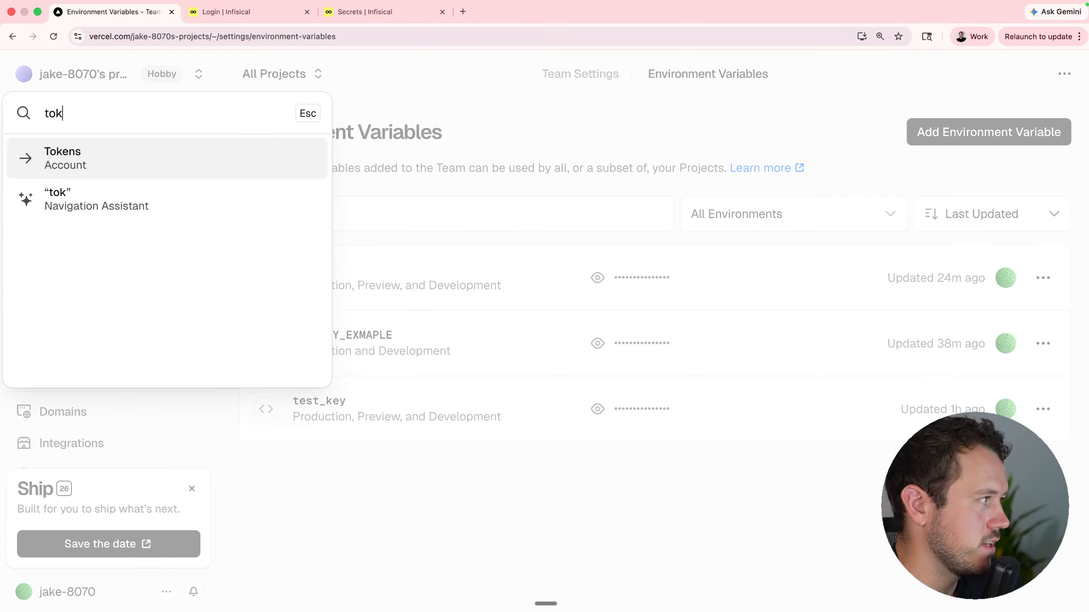
key(Return)
click(335, 355)
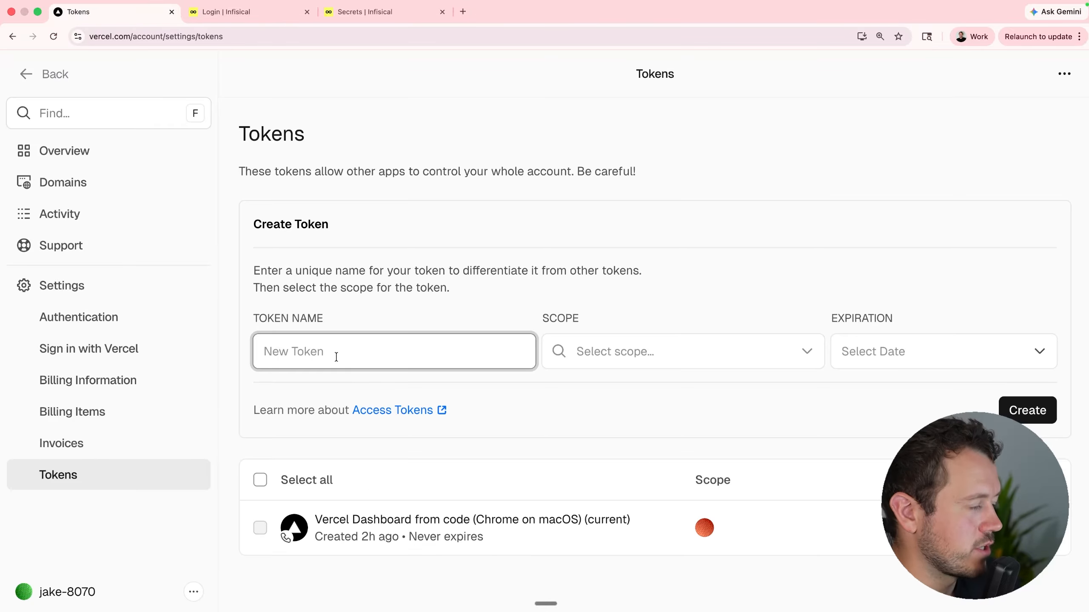
Create a token named Infisical scoped to personal projects, expiring after 1 Day, and copy it.
text(Infisical)
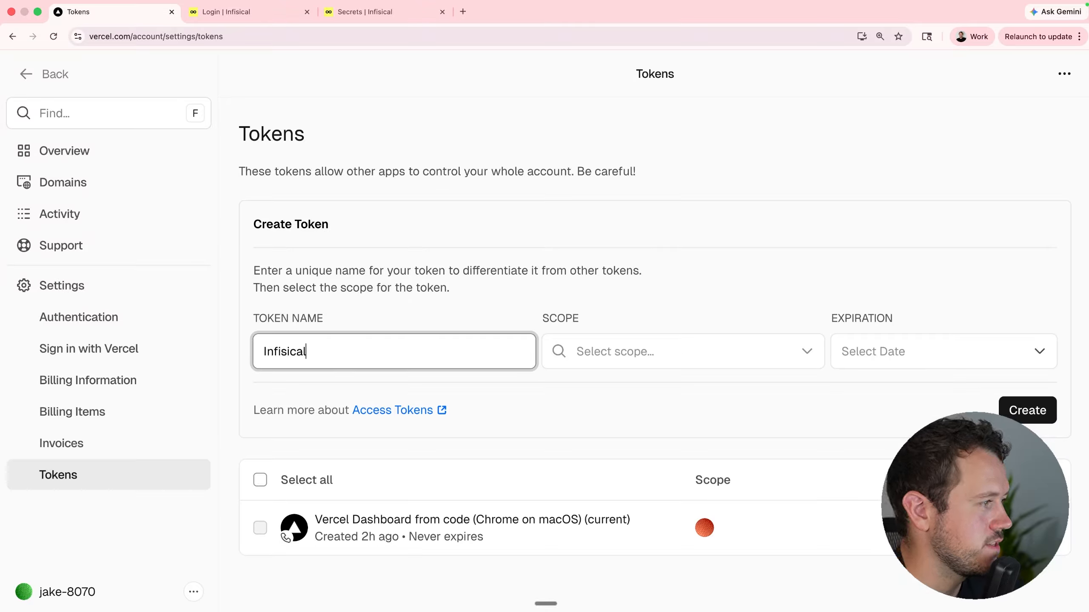
click(696, 348)
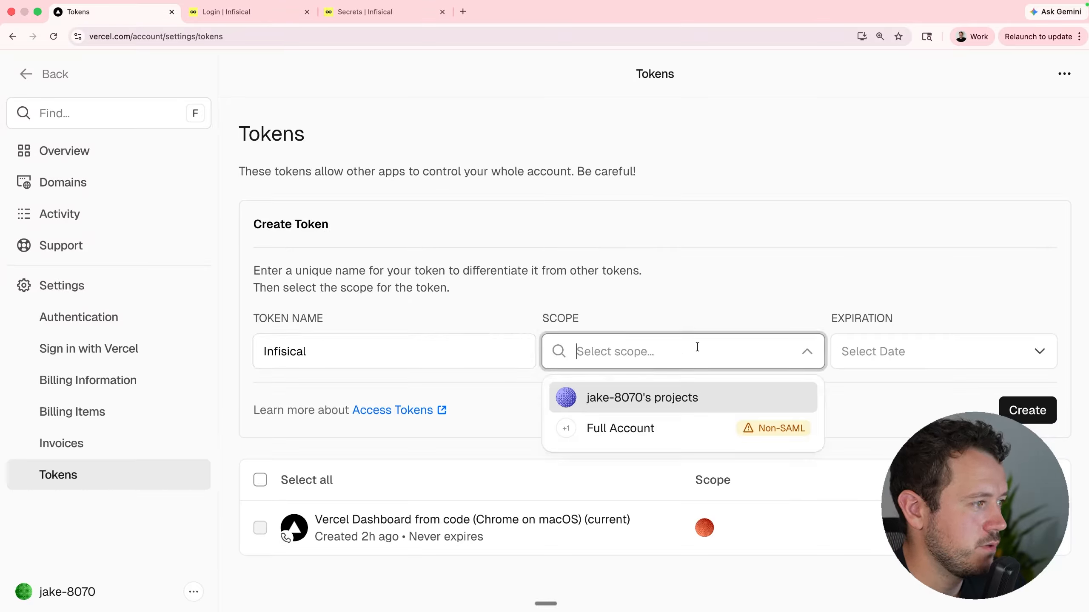
click(678, 408)
click(989, 350)
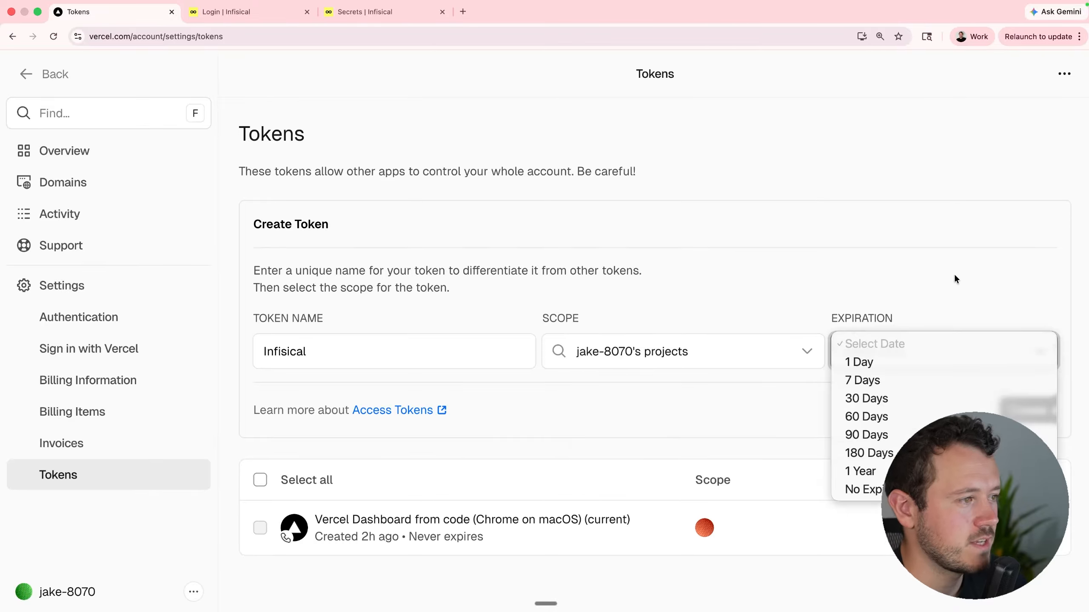
click(923, 362)
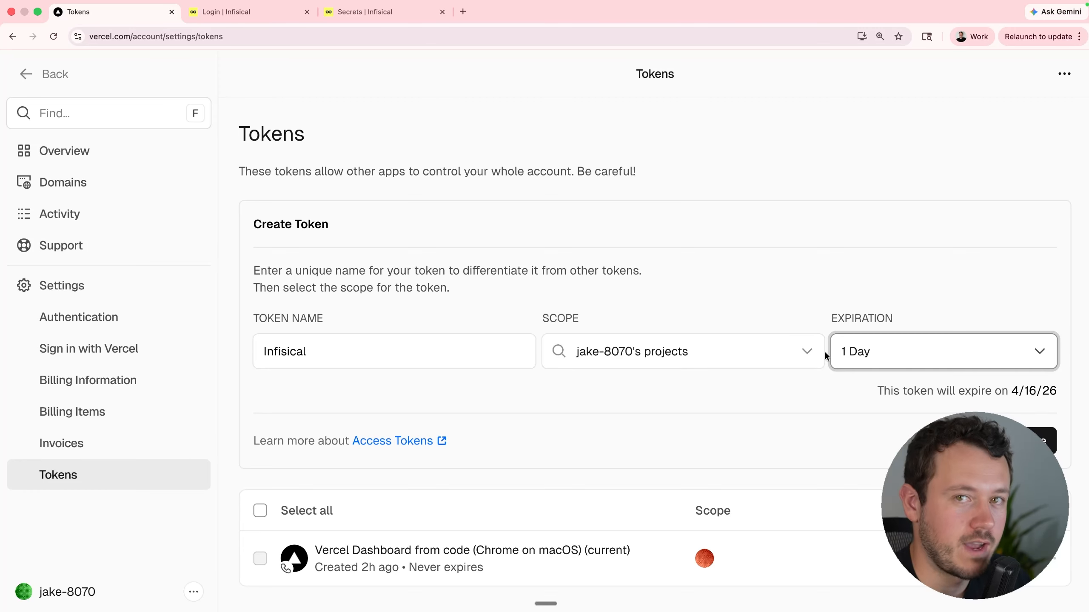
click(1039, 440)
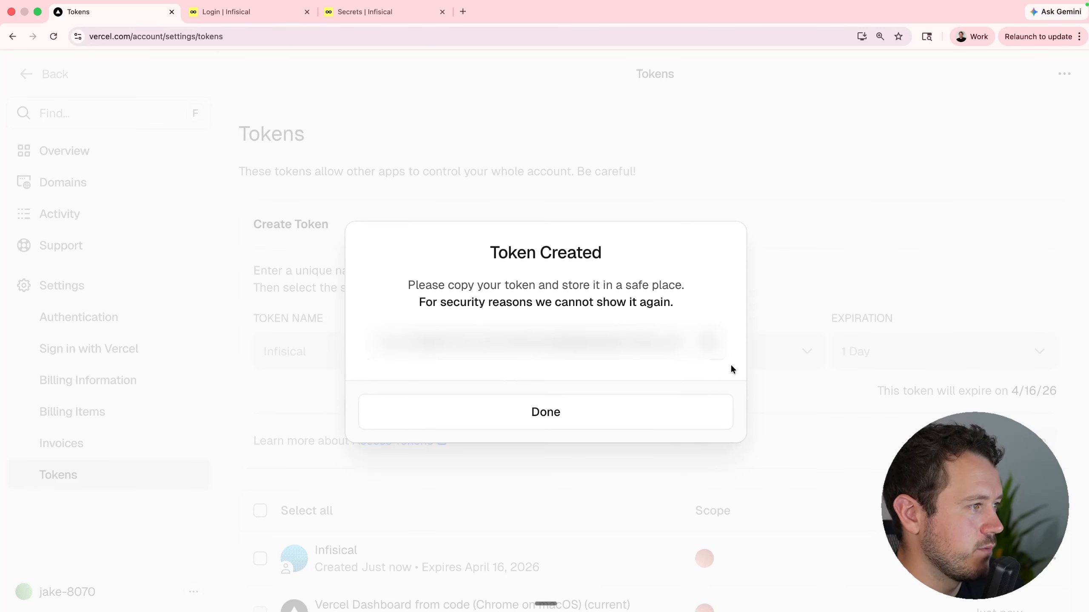
click(708, 342)
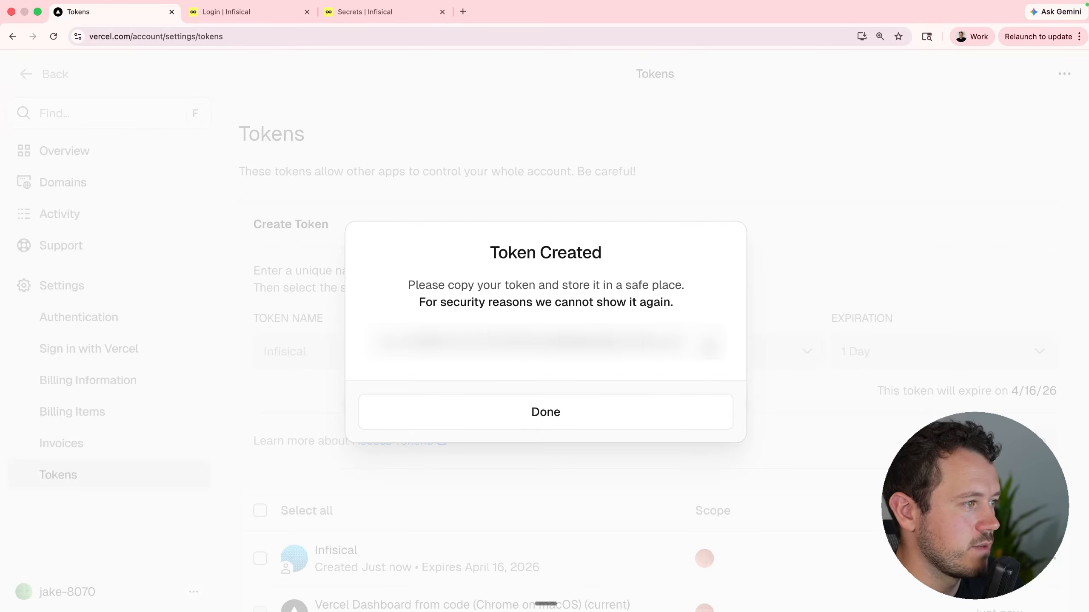
click(379, 12)
Add a Vercel connection named vercel-team-production using the API token, and view Secret Syncs.
click(111, 184)
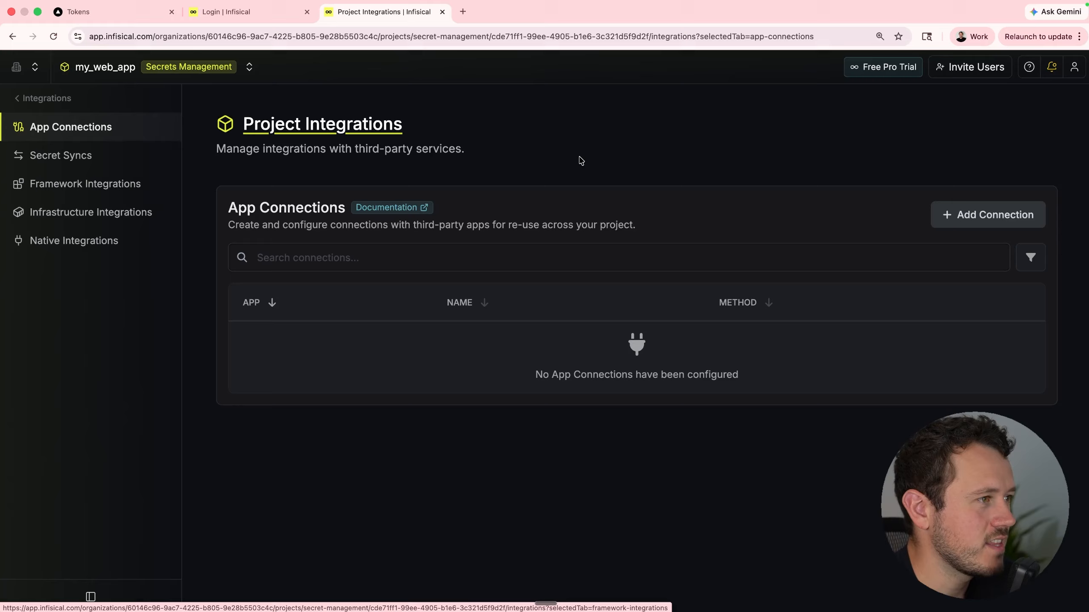
click(965, 223)
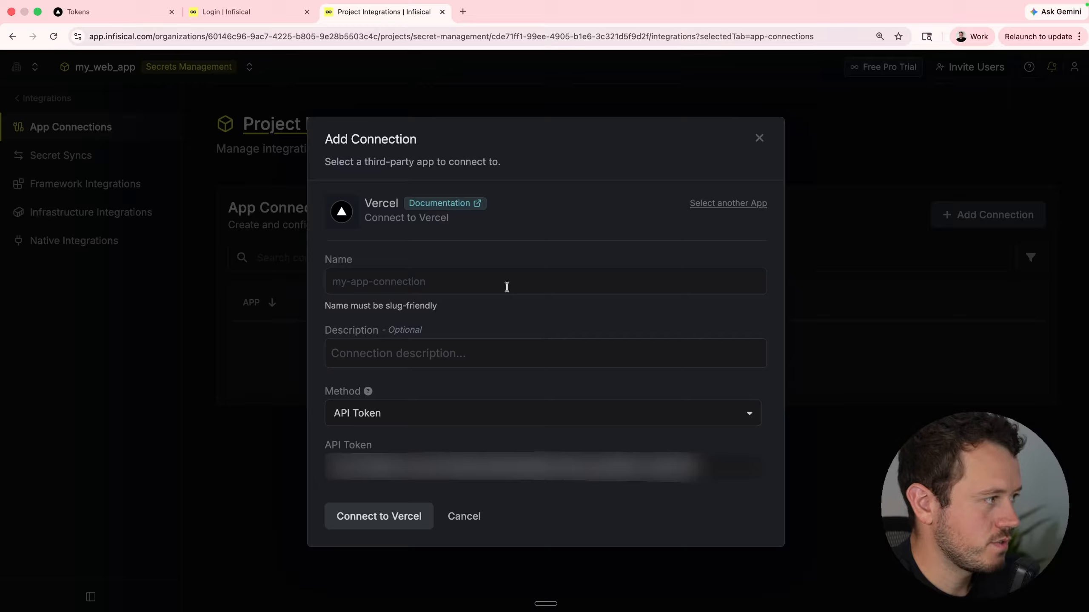
click(506, 287)
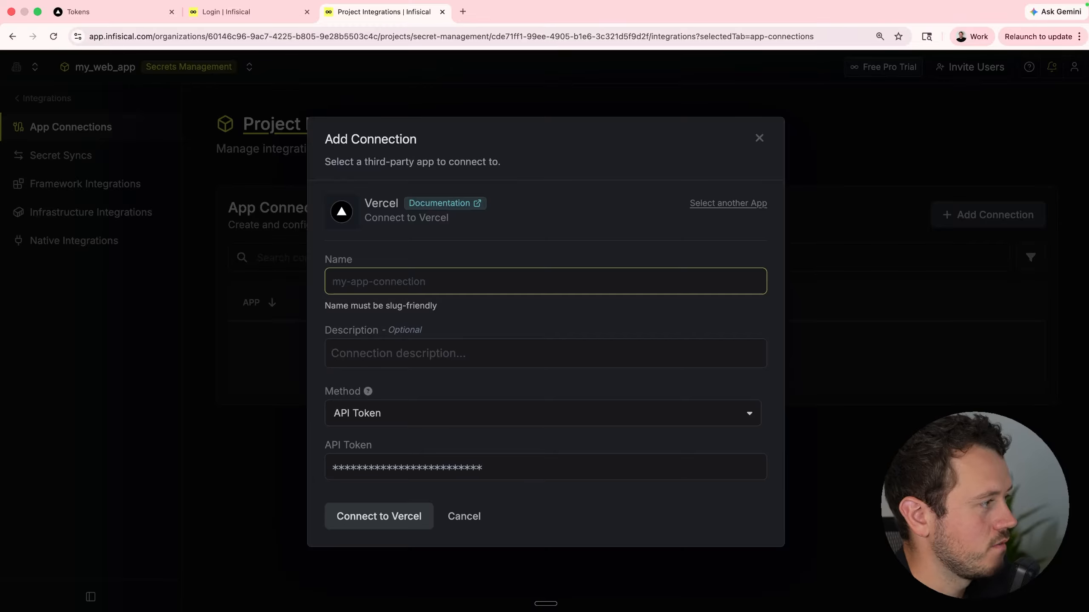
text(vercel-t)
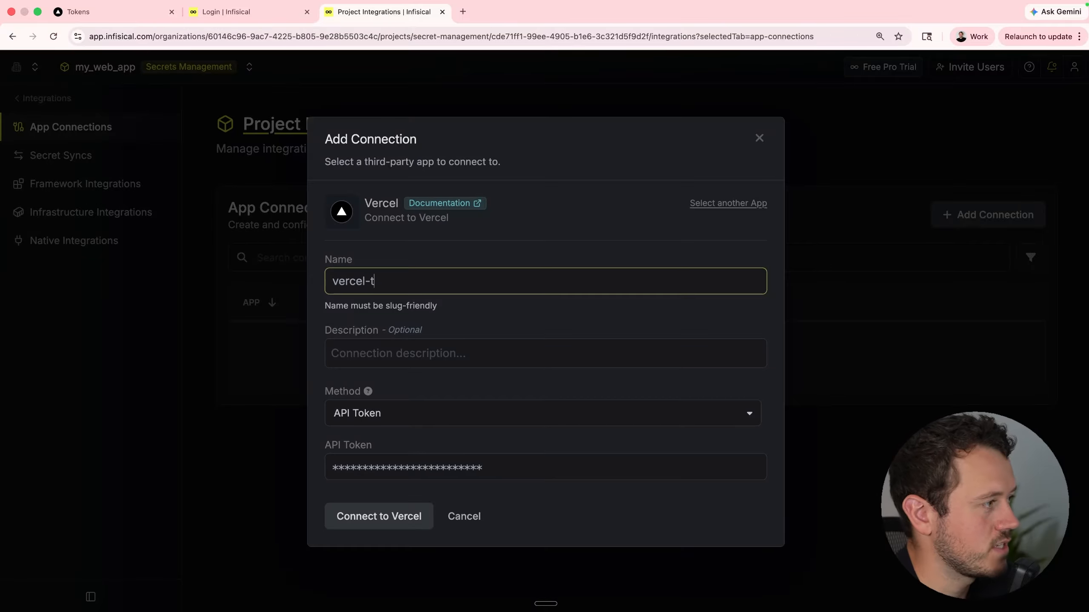
text(eam-productio)
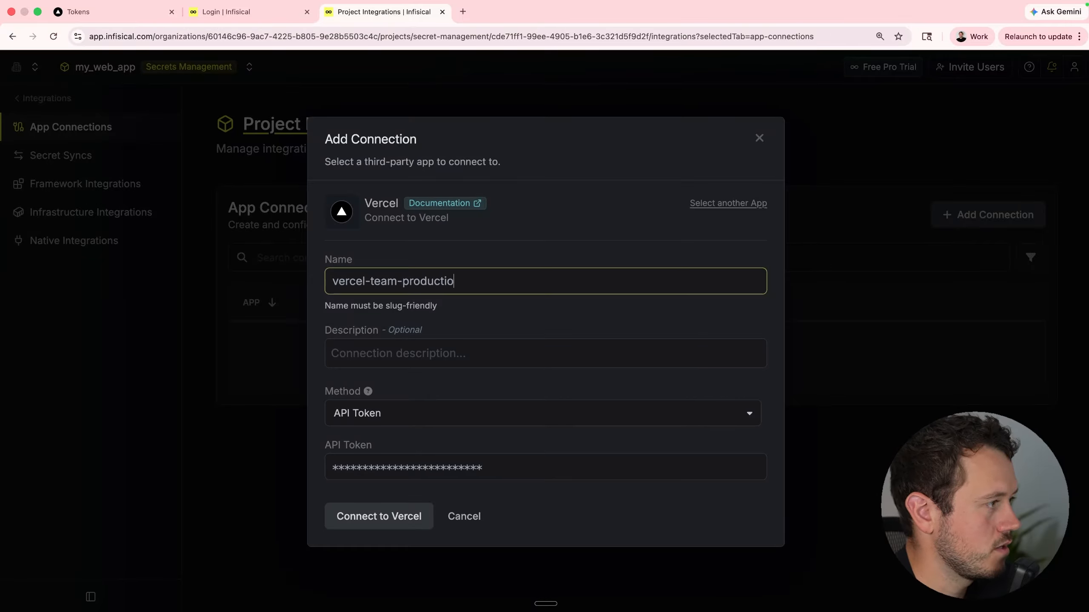
text(n)
click(386, 522)
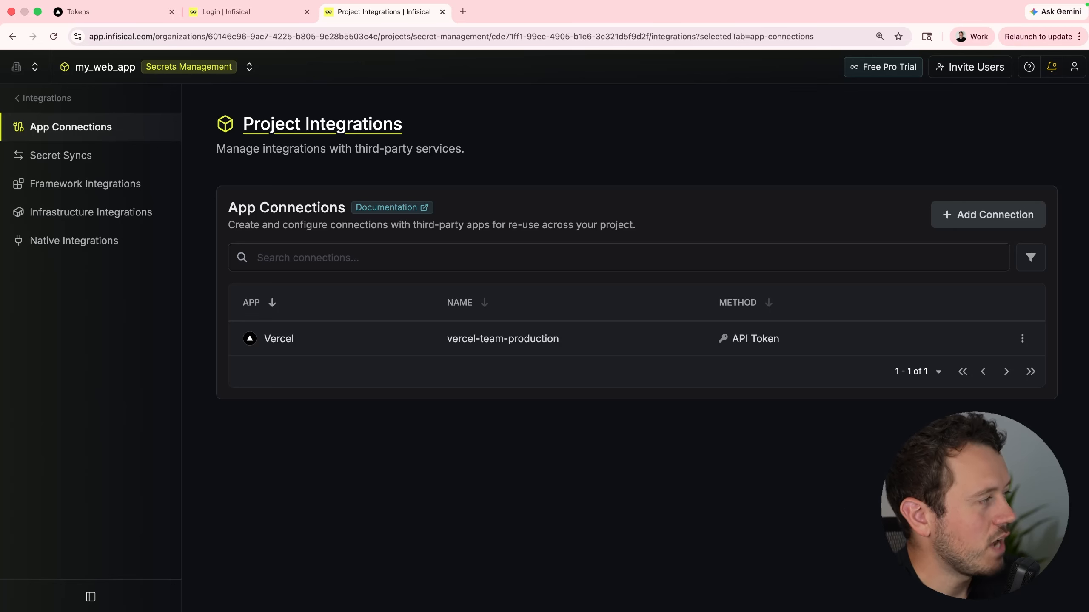
click(98, 164)
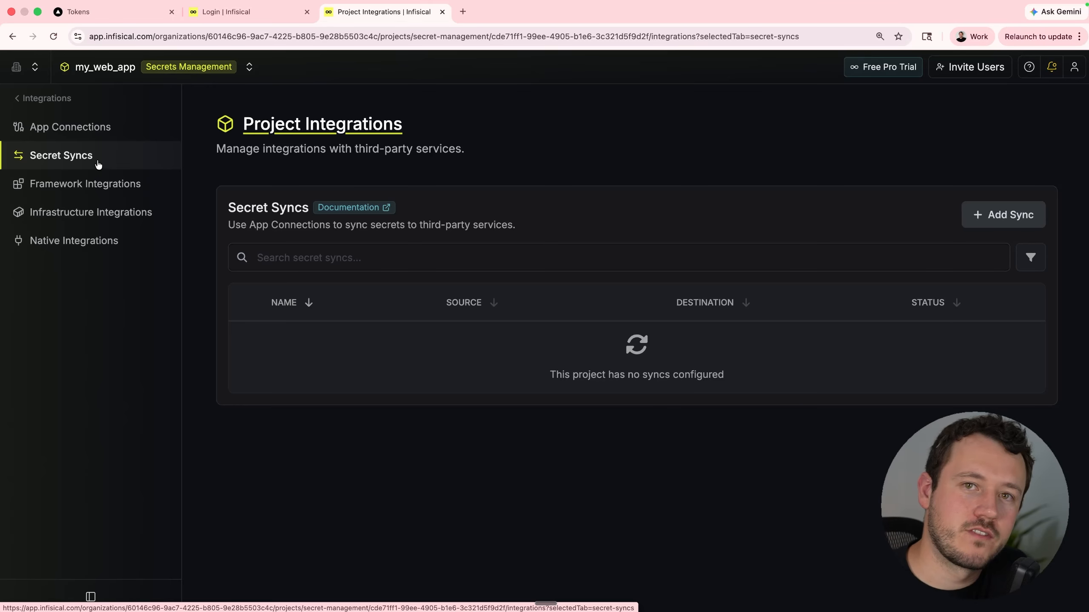
Start a Vercel sync sourcing Production secrets, entering 'webapi' as the secret path.
click(992, 212)
text(verce)
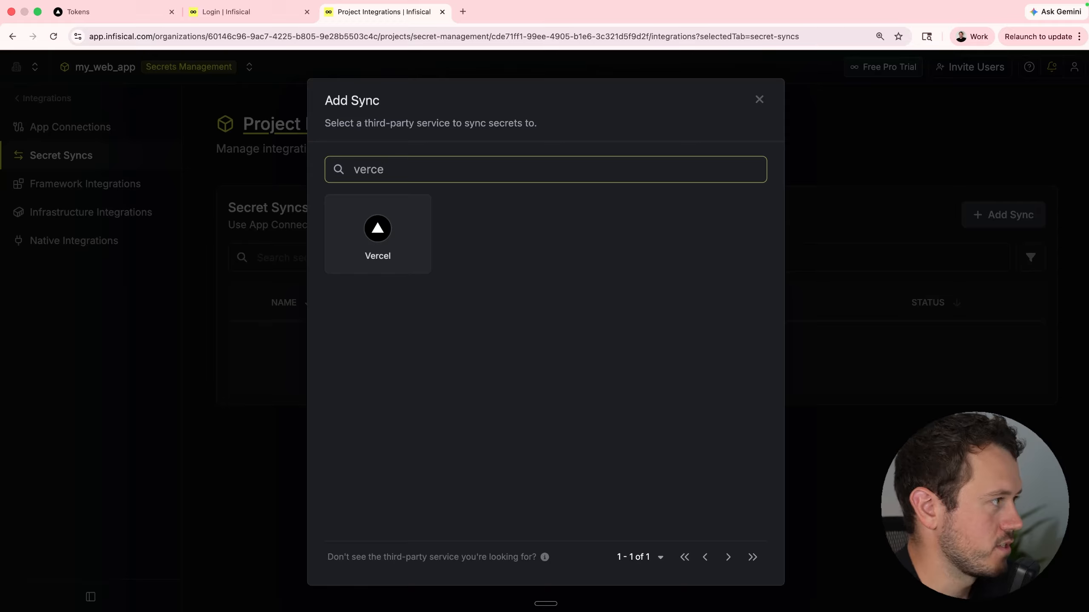
click(413, 237)
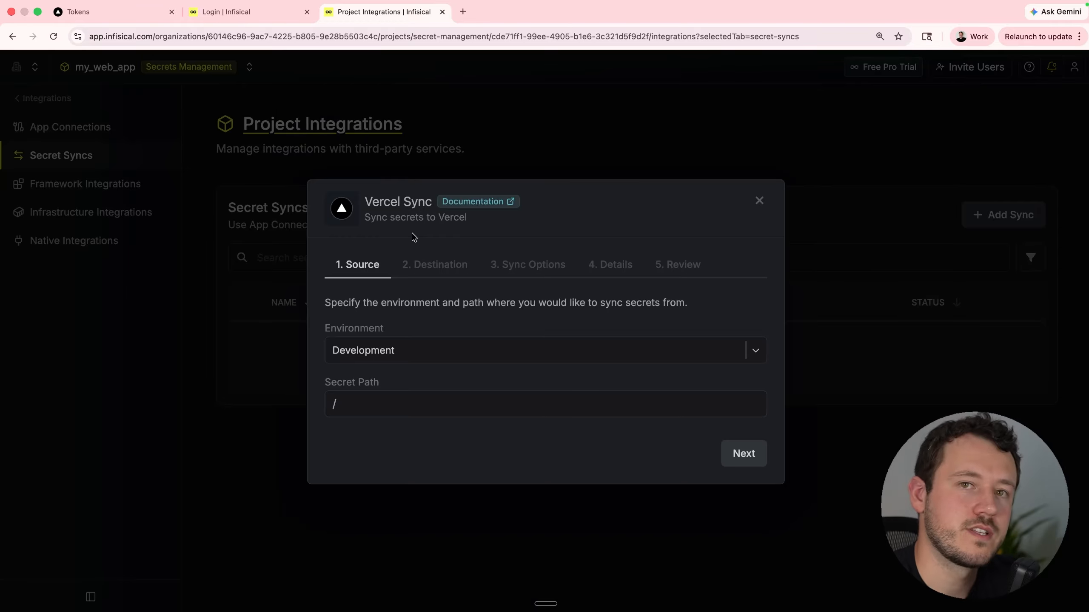
click(472, 354)
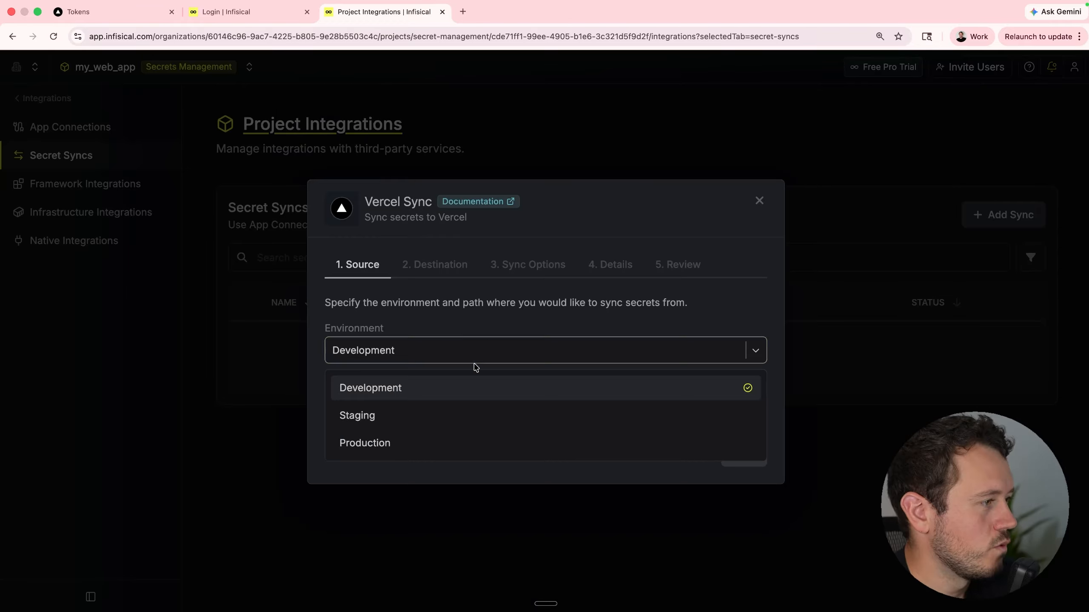
click(437, 445)
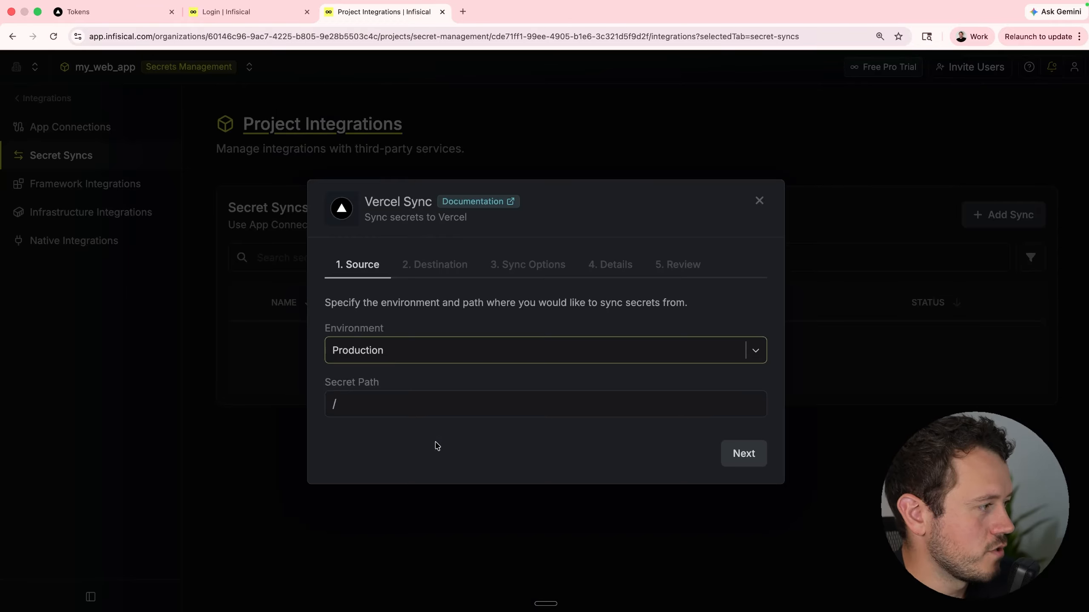
click(370, 401)
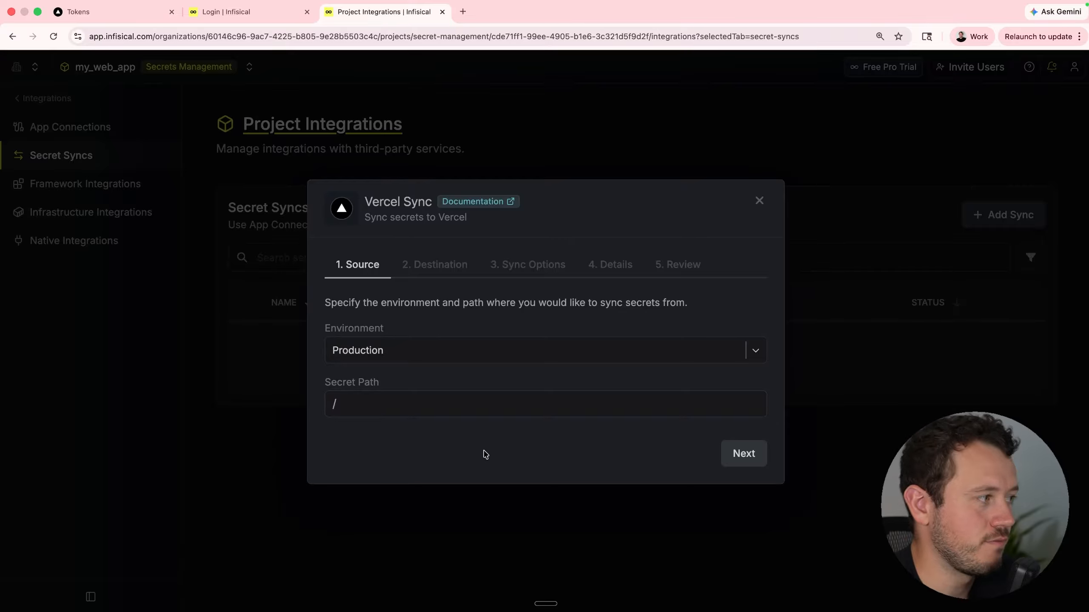
click(360, 410)
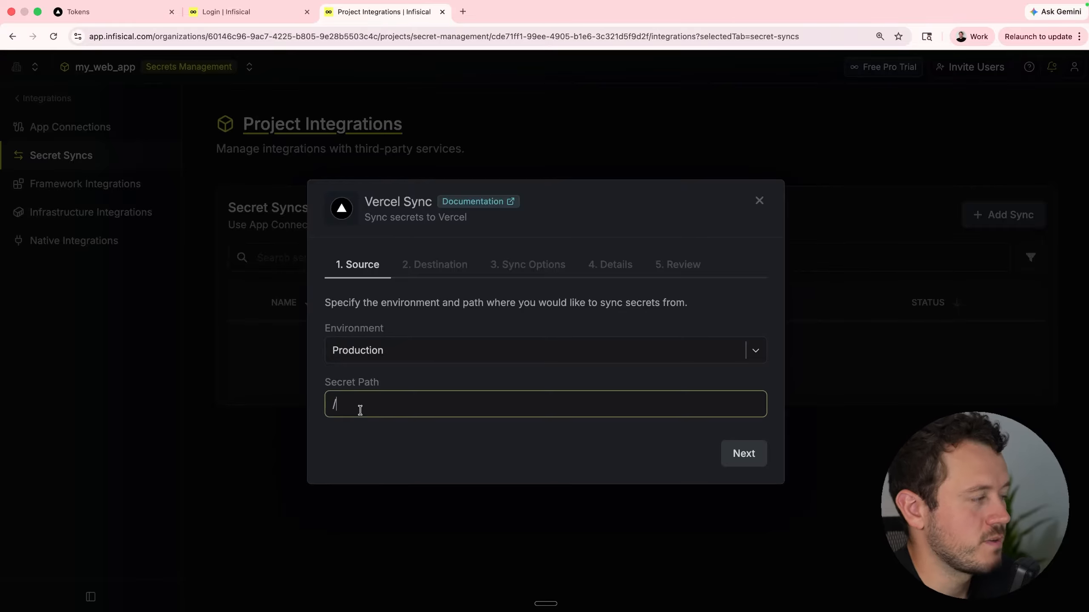
text(we)
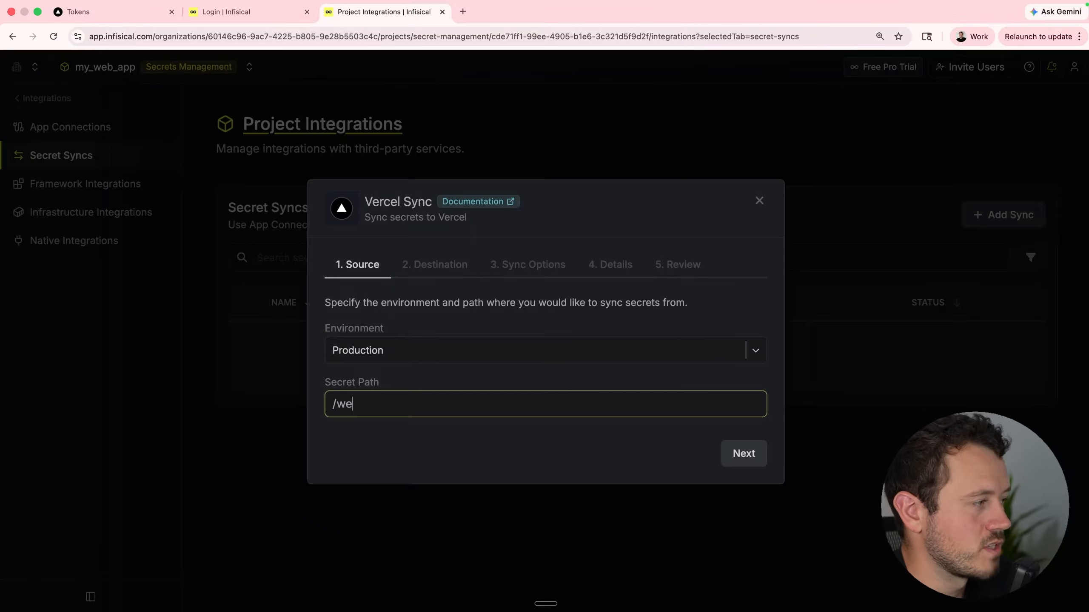
text(bapi)
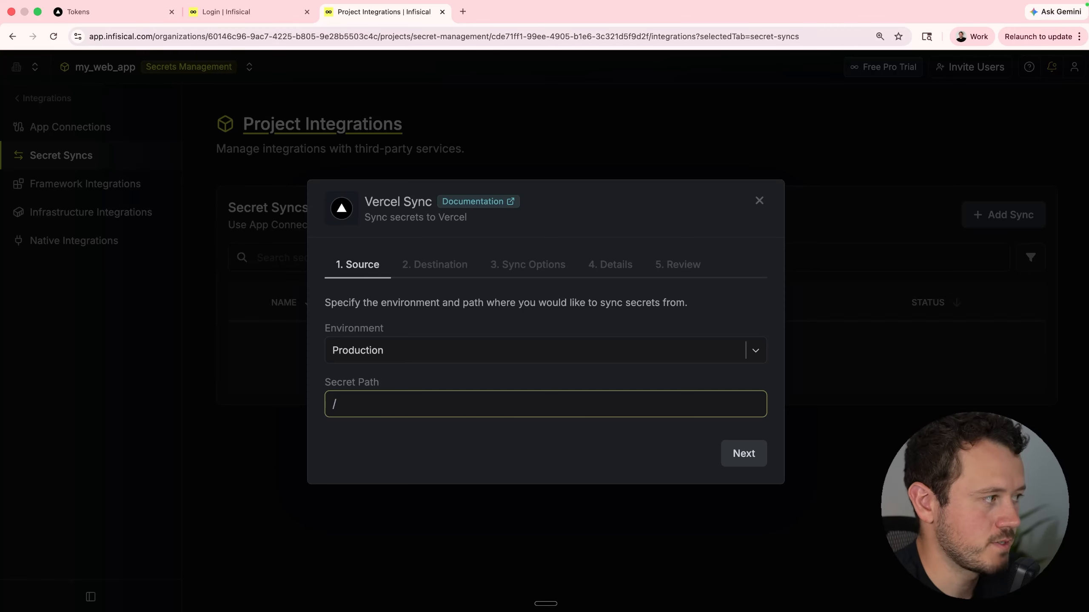
key(Return)
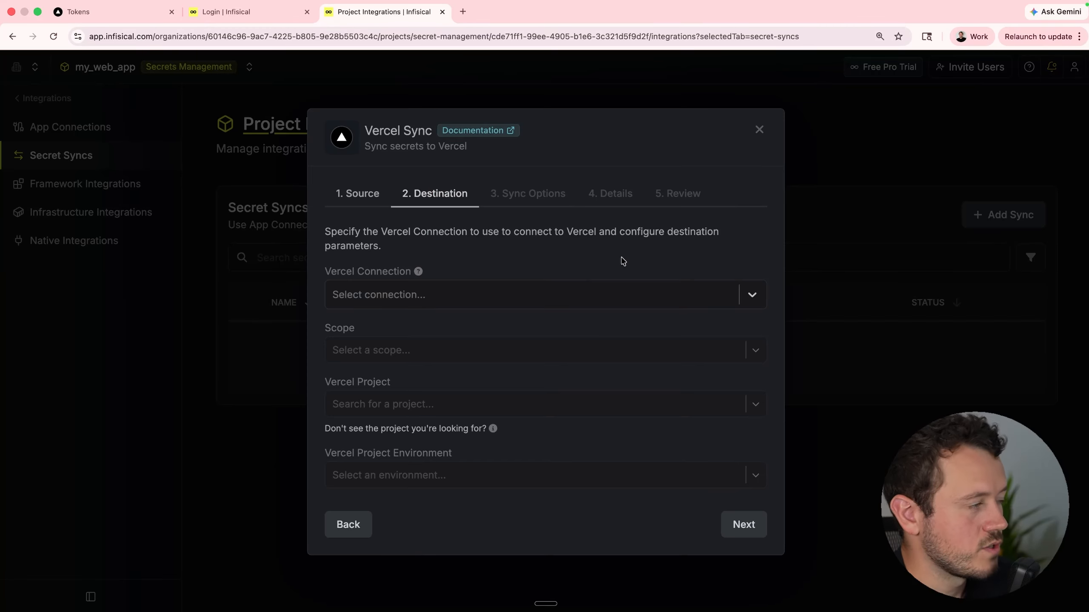
Target the my_web_app Vercel project via vercel-team-production and view Initial Sync Behavior choices.
click(640, 286)
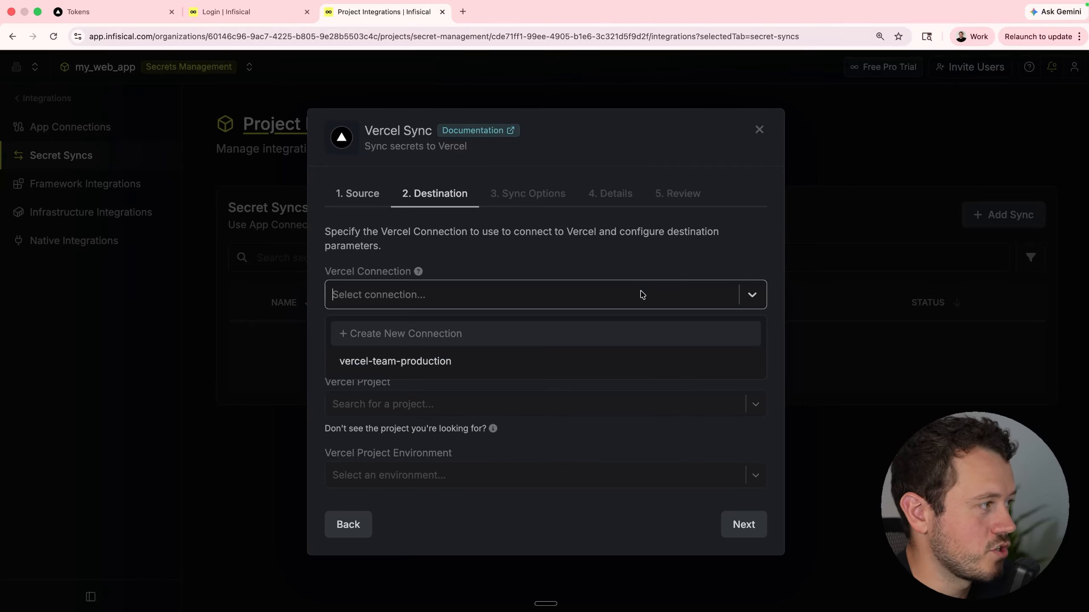
click(469, 371)
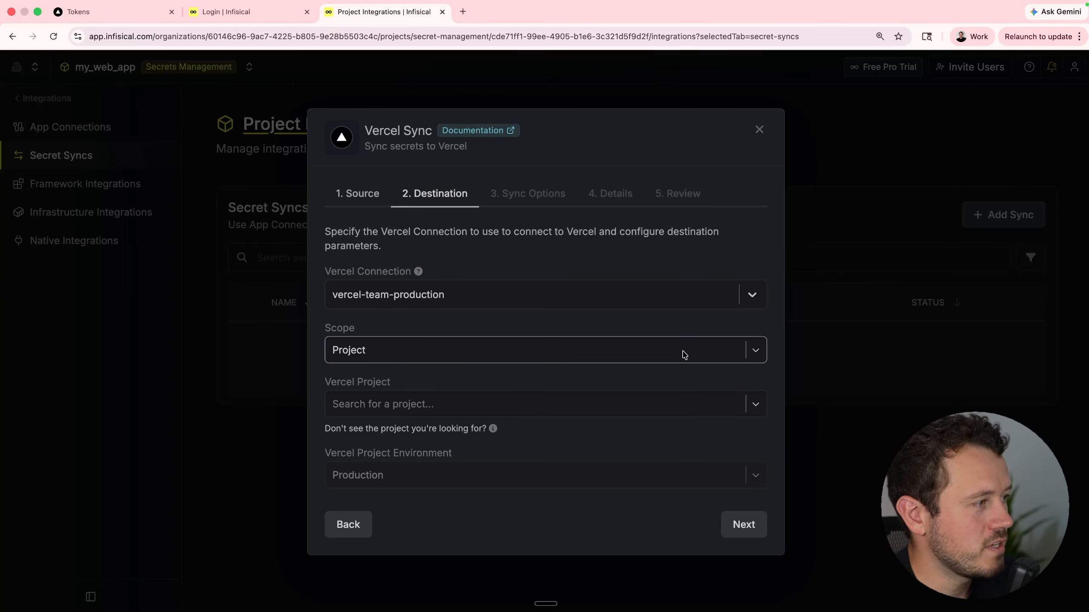
click(509, 405)
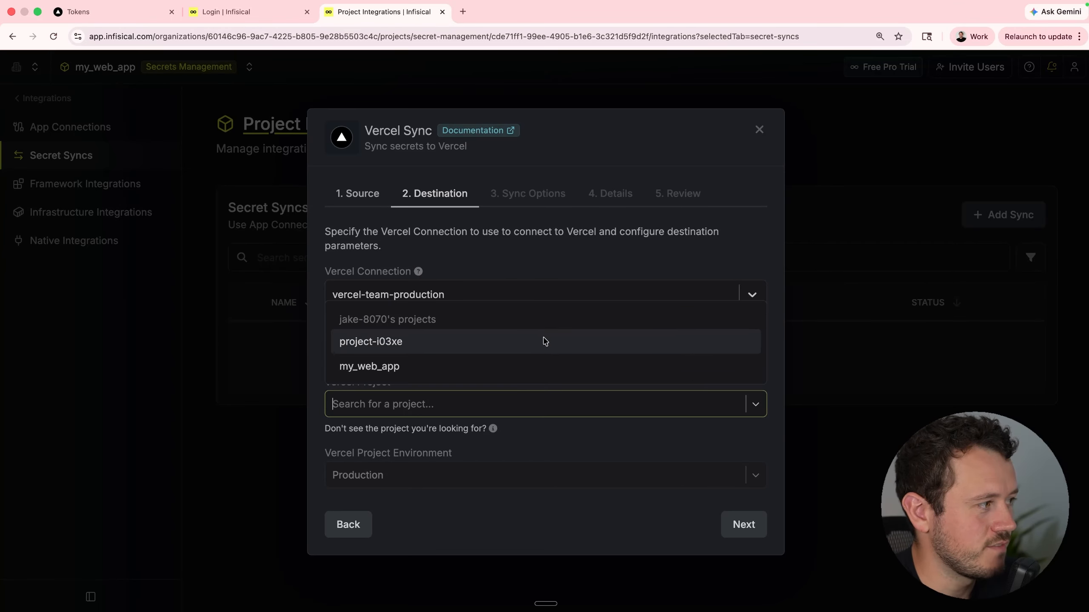
click(542, 376)
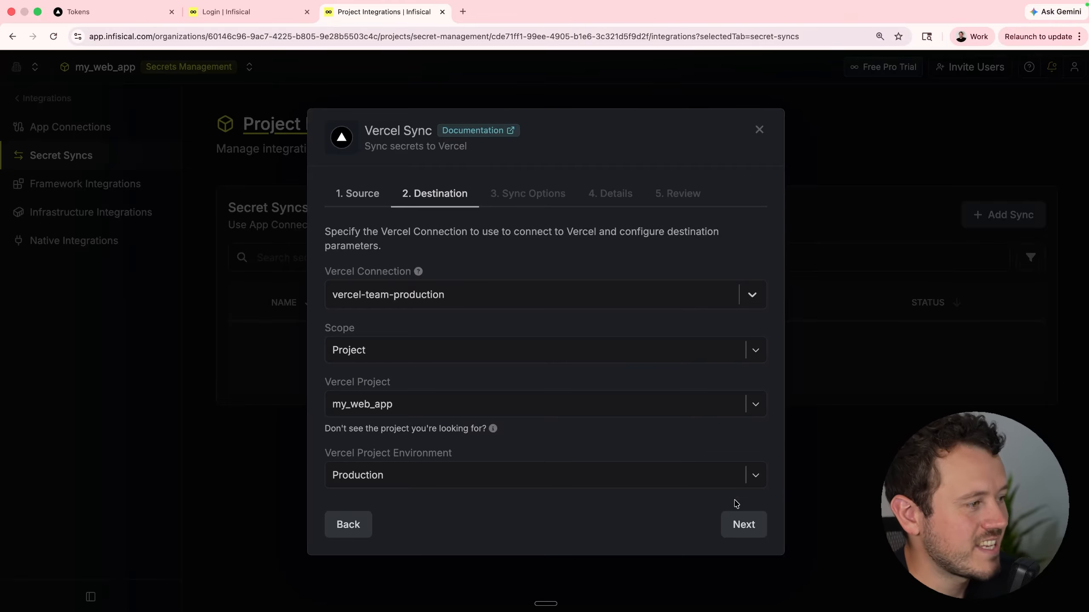
click(740, 524)
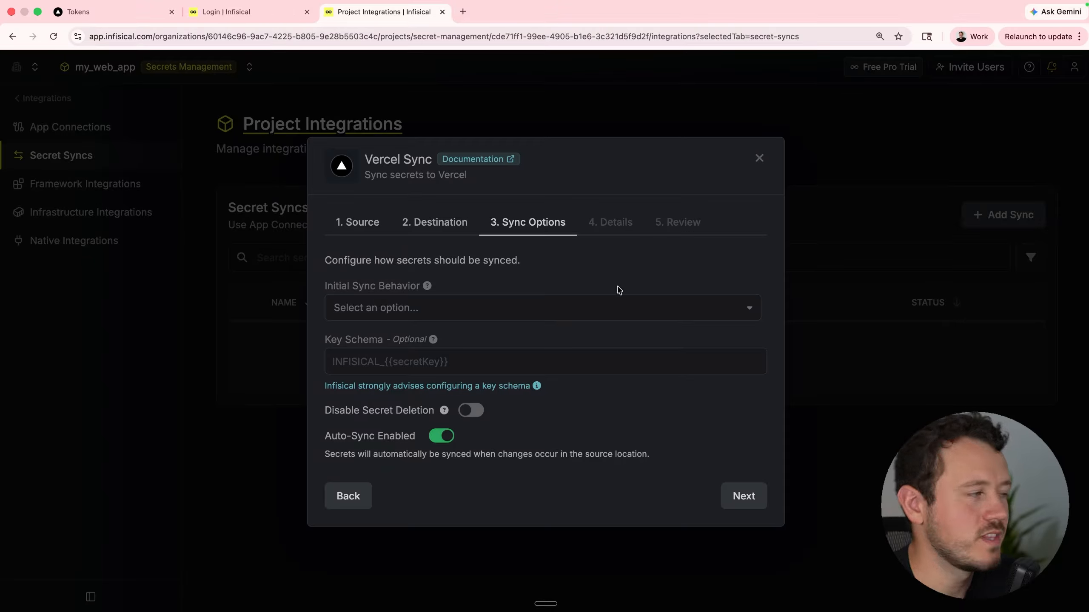
click(610, 308)
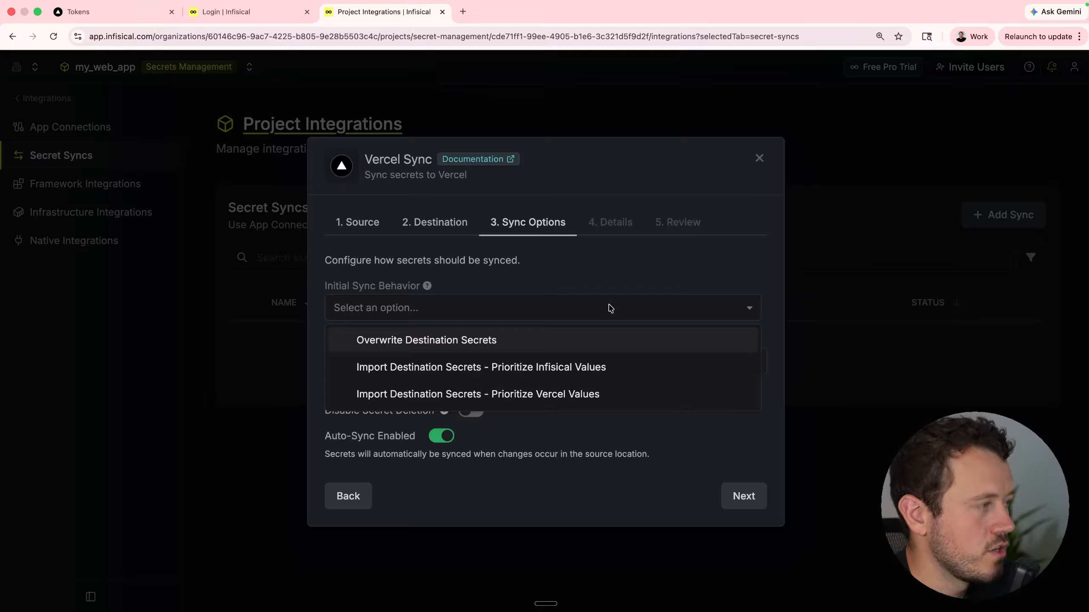